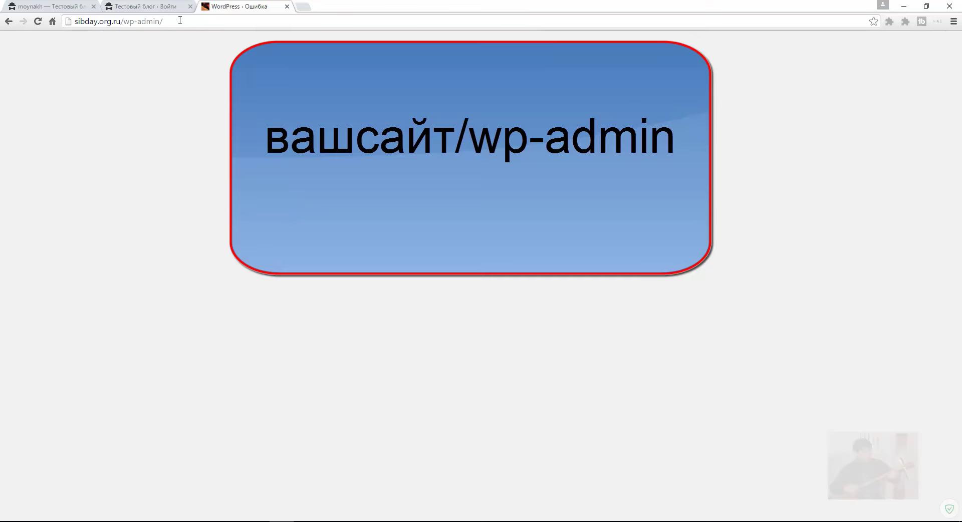
Step: Switch to the 'Тестовый блог · Войти' browser tab to show the blog's login page
left_click(160, 7)
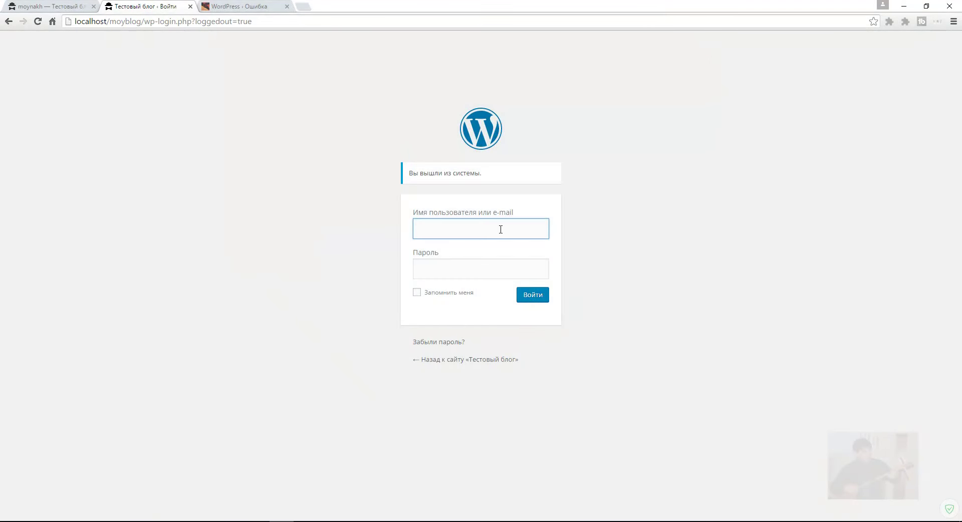
Step: Sign in with the account username and the pasted password to reach the Консоль dashboard
type("moynakh")
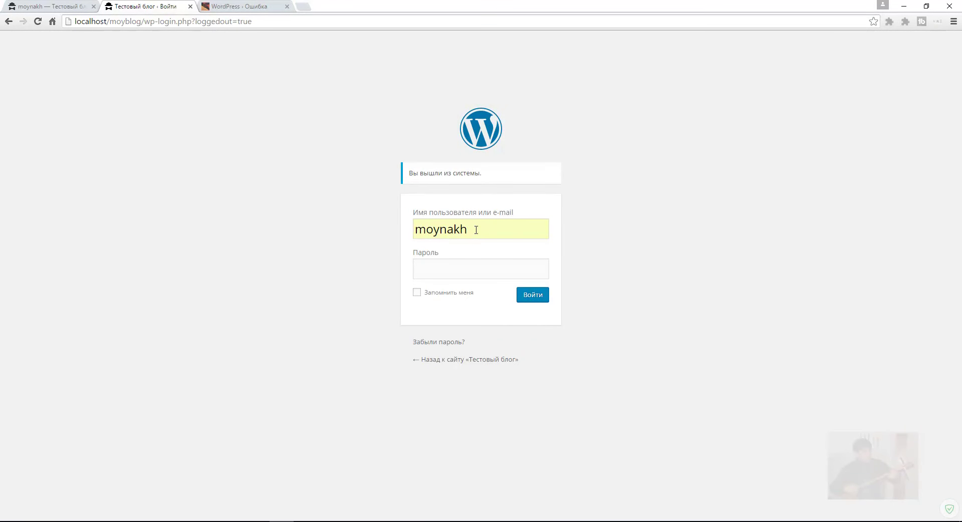
left_click(480, 267)
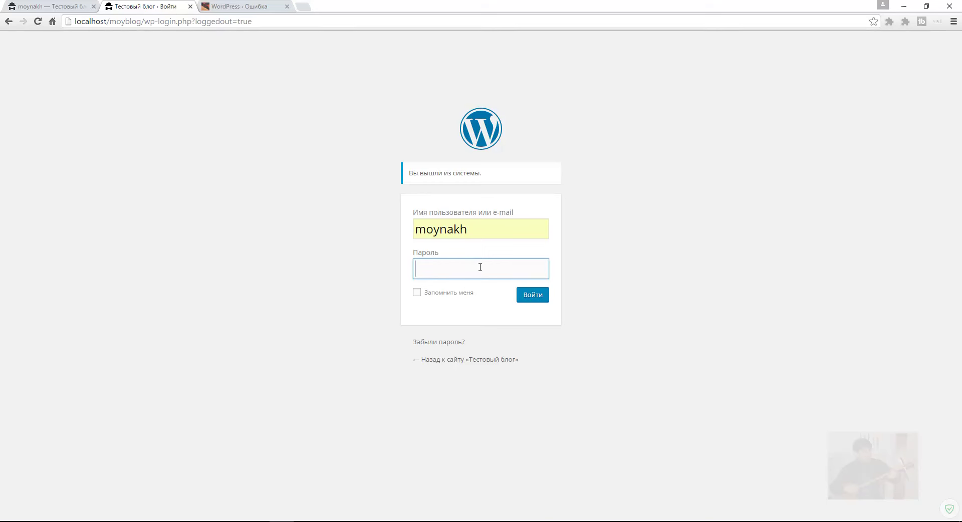
key("ctrl+v")
left_click(536, 298)
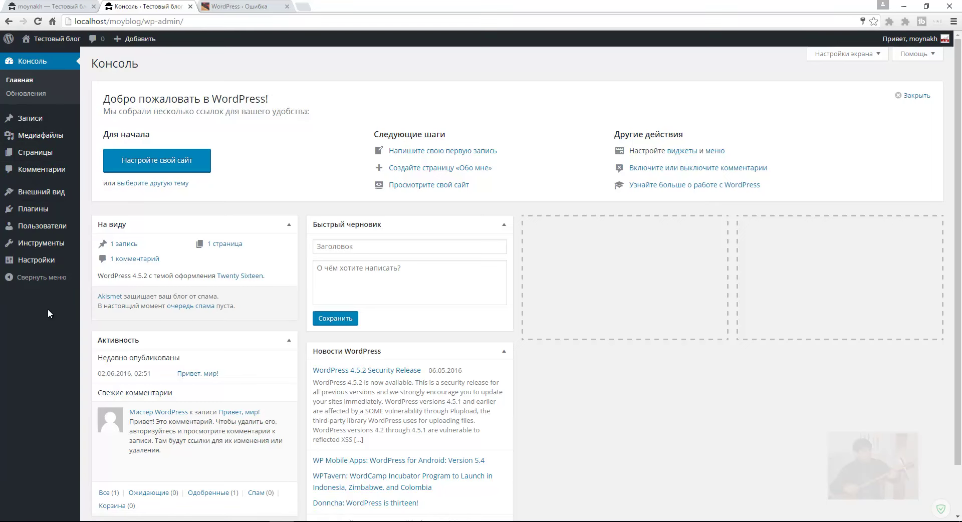
Step: Start a blank new post via Записи › Добавить новую
mouse_move(40, 122)
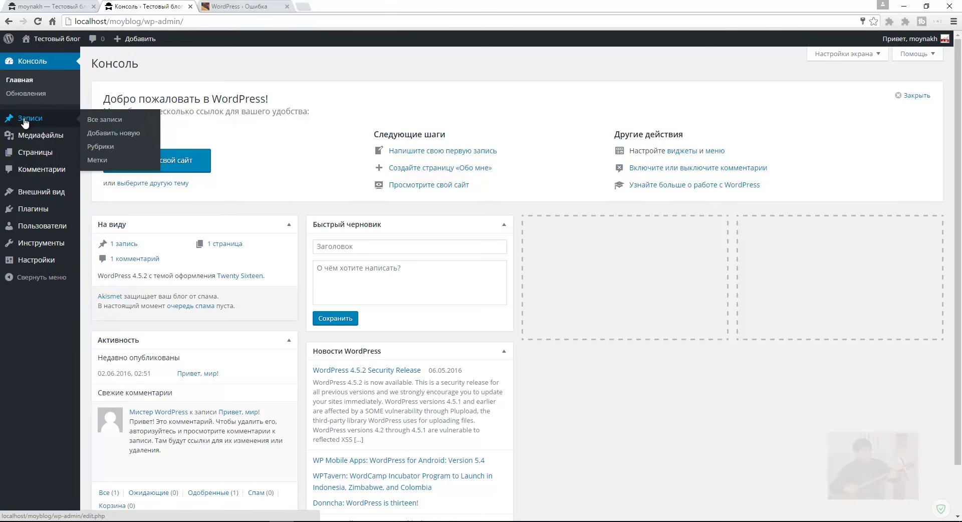
left_click(104, 133)
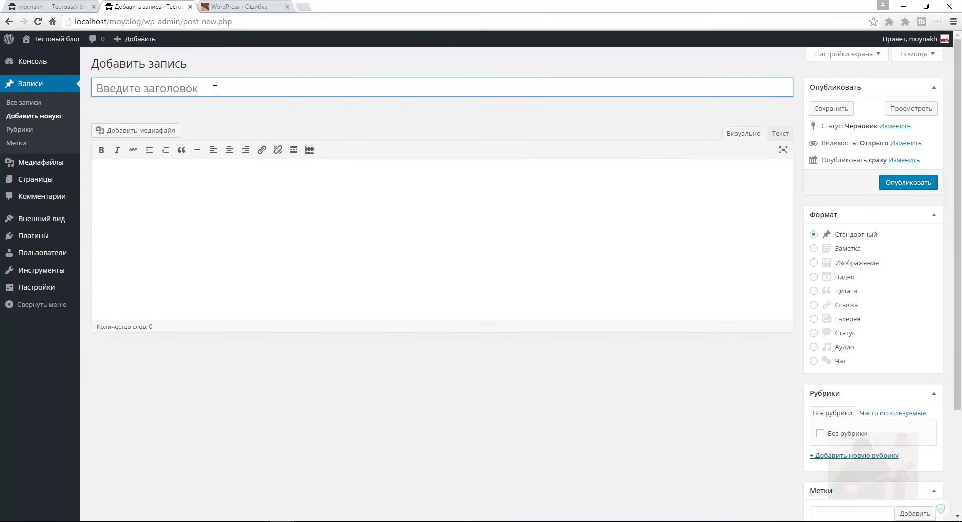
Step: Turn on the kitchen-sink toggle so the editor shows its second formatting toolbar row
left_click(196, 86)
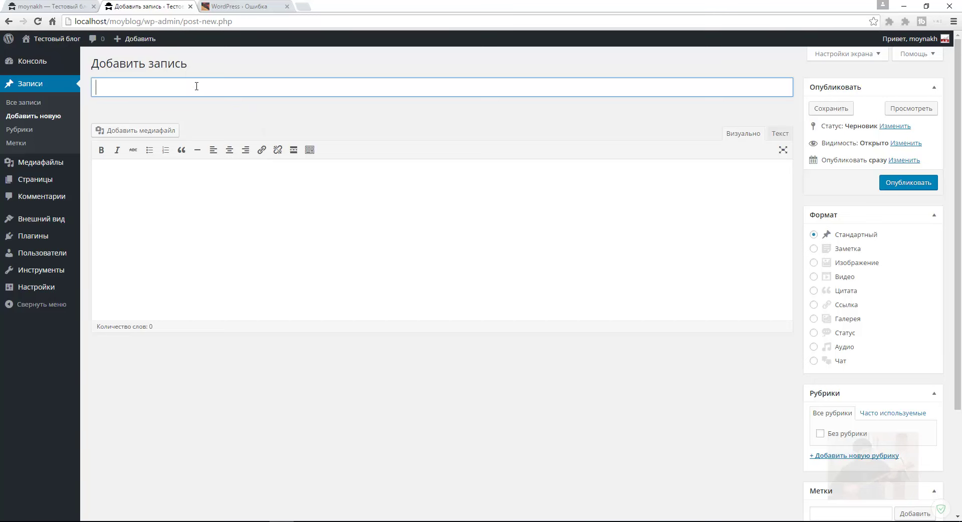
left_click(262, 202)
left_click(310, 150)
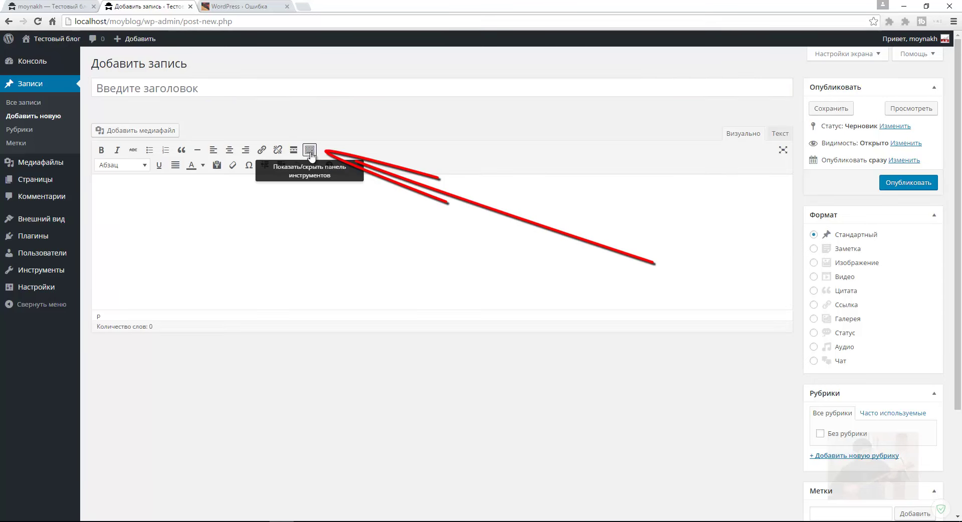
left_click(310, 150)
left_click(310, 150)
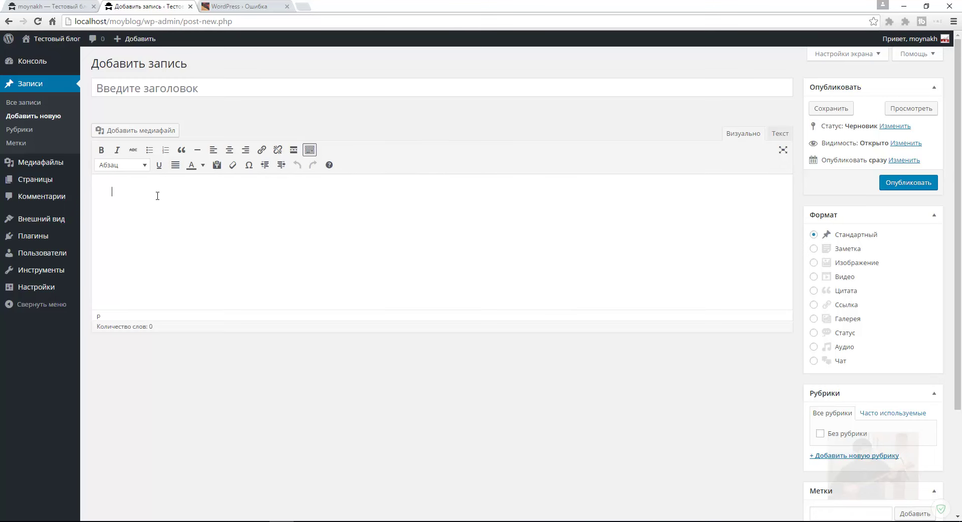
left_click_drag(122, 178, 760, 292)
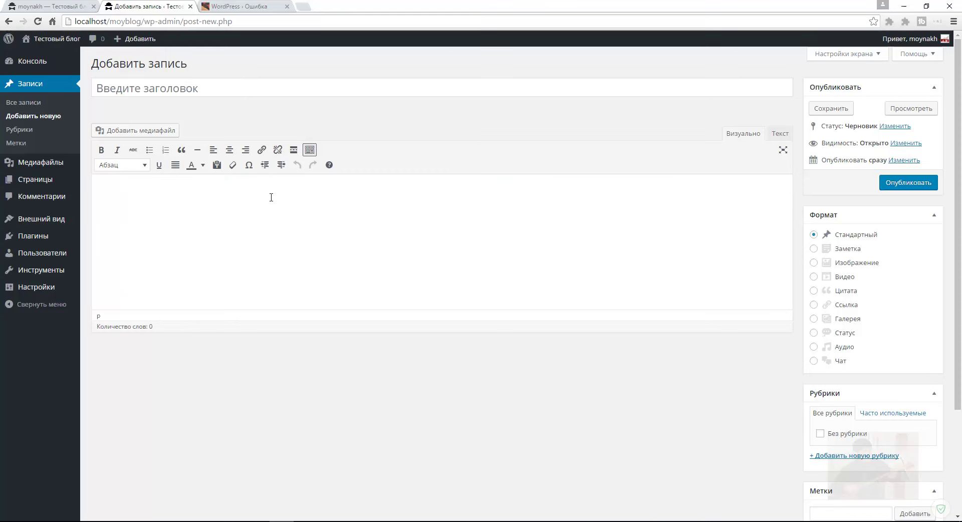
Step: Title the post 'Наша первая запись' with a capital first letter
left_click(189, 88)
type("наша первая запись")
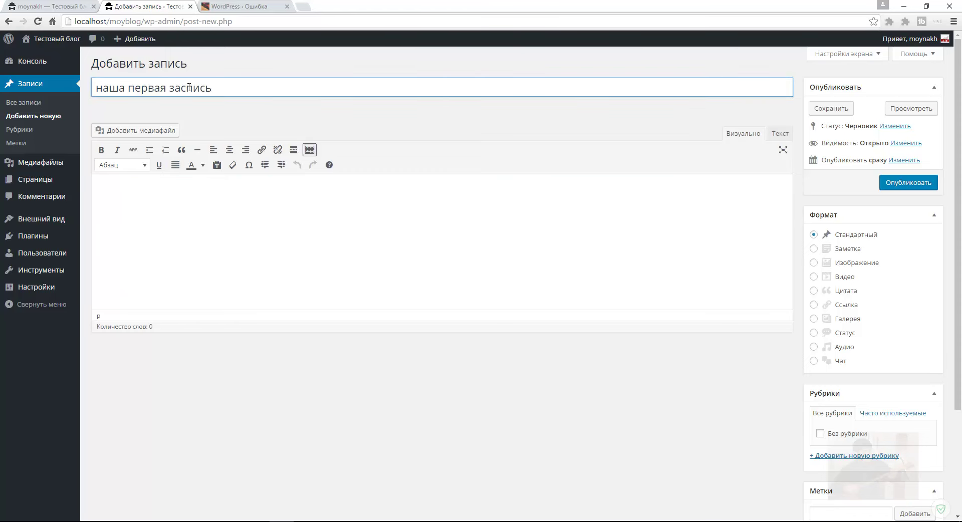
key("Delete")
type("Н")
Step: Type 'Пишем текст...' in the body and paste several more copies of it
left_click(144, 236)
type("Пишем")
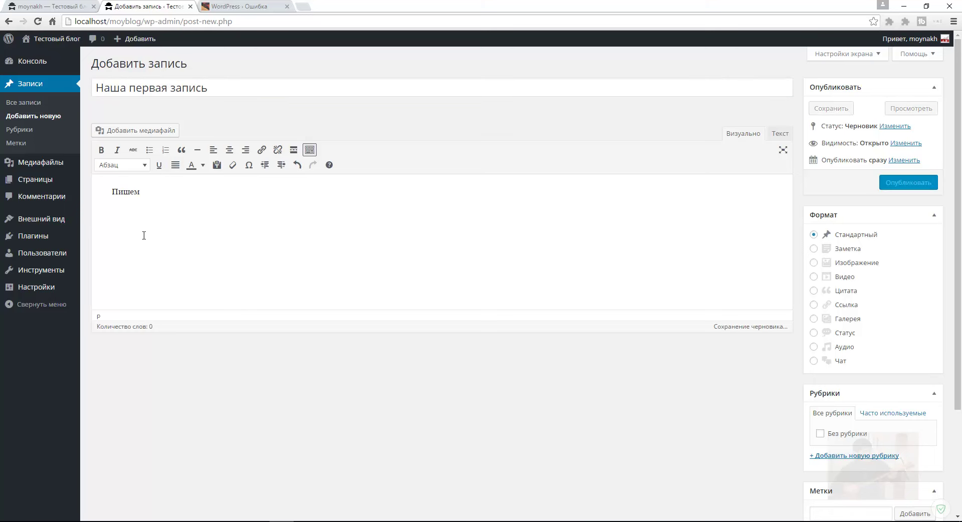
type(" текст...")
triple_click(188, 194)
key("ctrl+c")
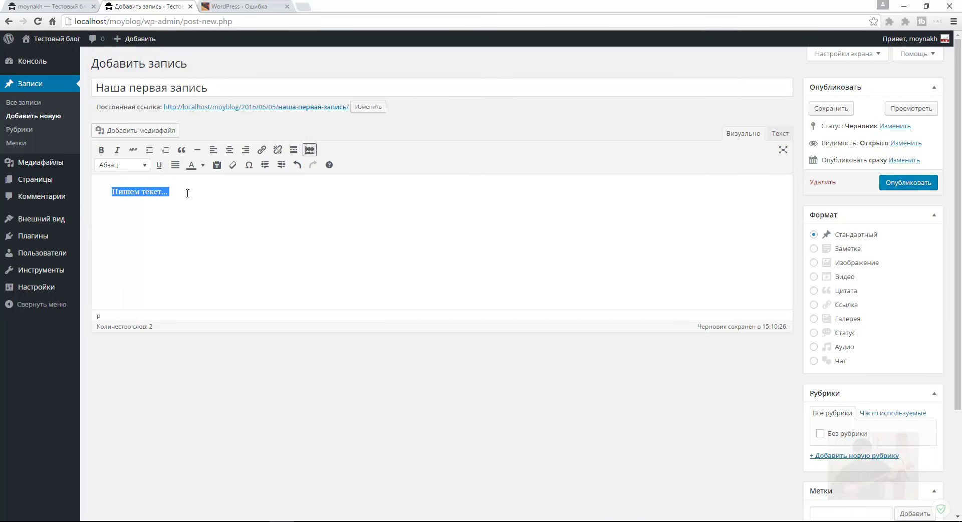
left_click(193, 192)
key("ctrl+v")
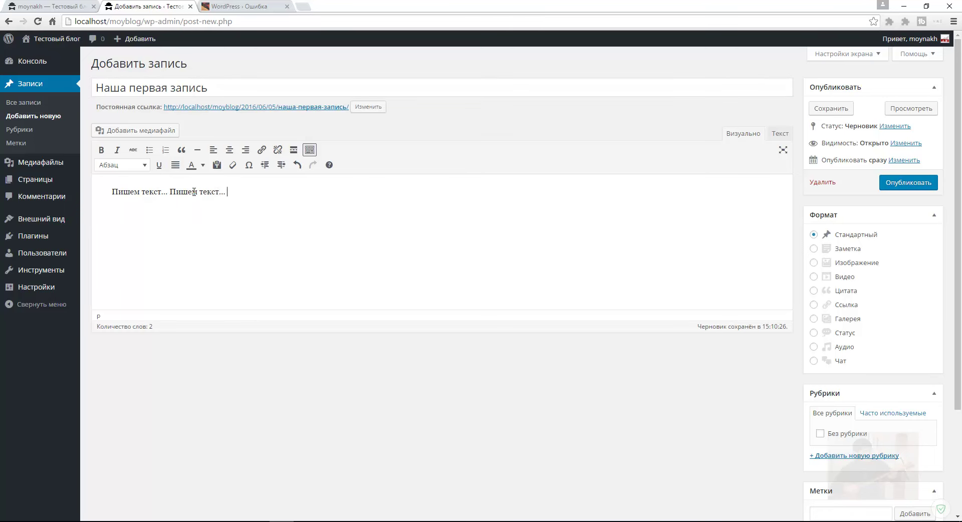
key("ctrl+v")
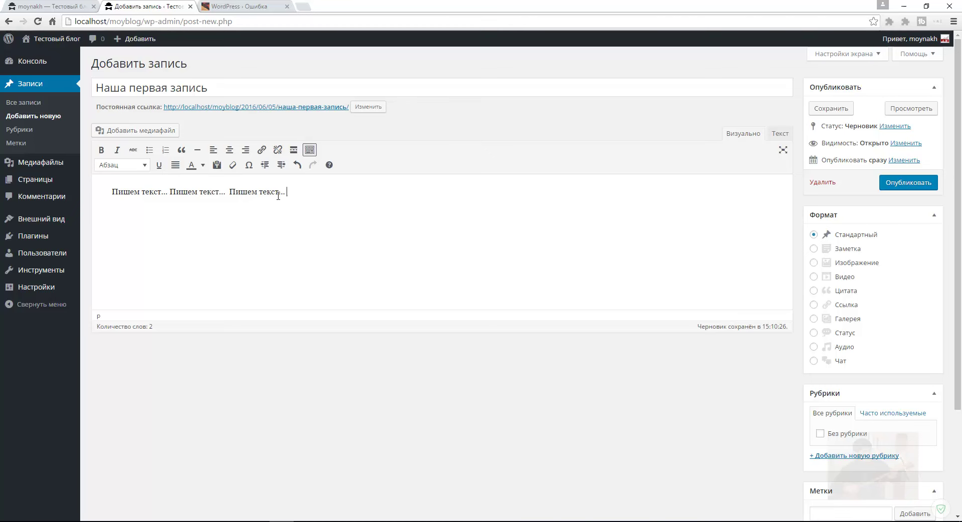
key("ctrl+v")
key("ctrl+v")
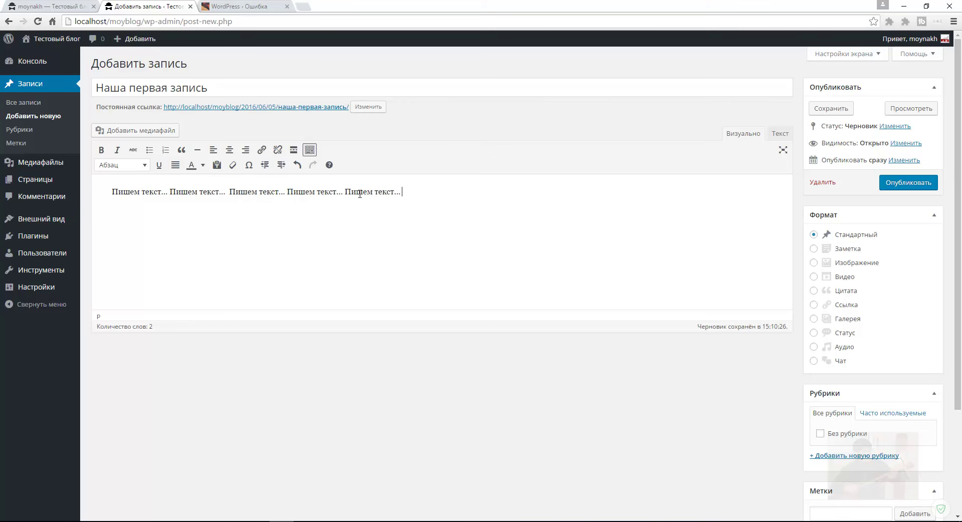
key("ctrl+v")
key("ctrl+v")
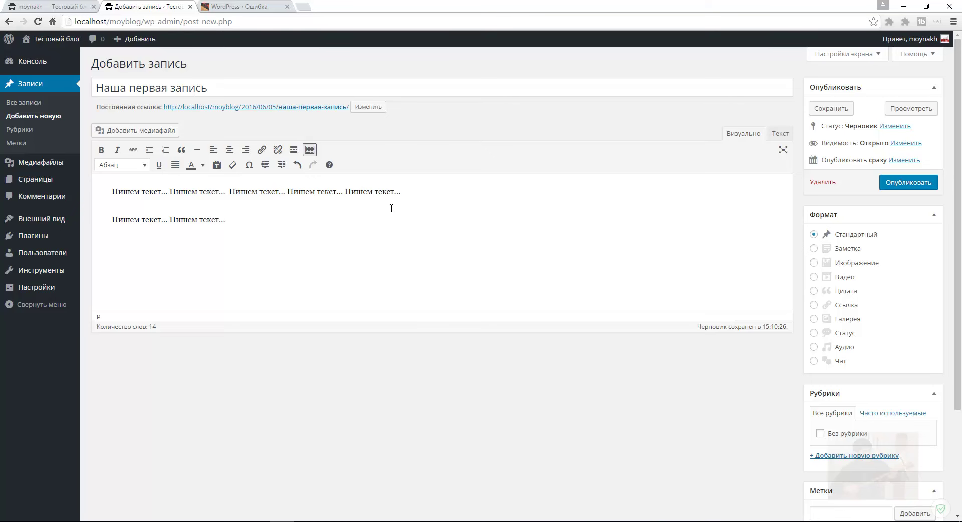
Step: Select both body paragraphs, then deselect the text again
left_click_drag(313, 222, 111, 193)
left_click(272, 243)
left_click_drag(228, 221, 111, 185)
left_click(292, 238)
key("ctrl+a")
left_click(272, 226)
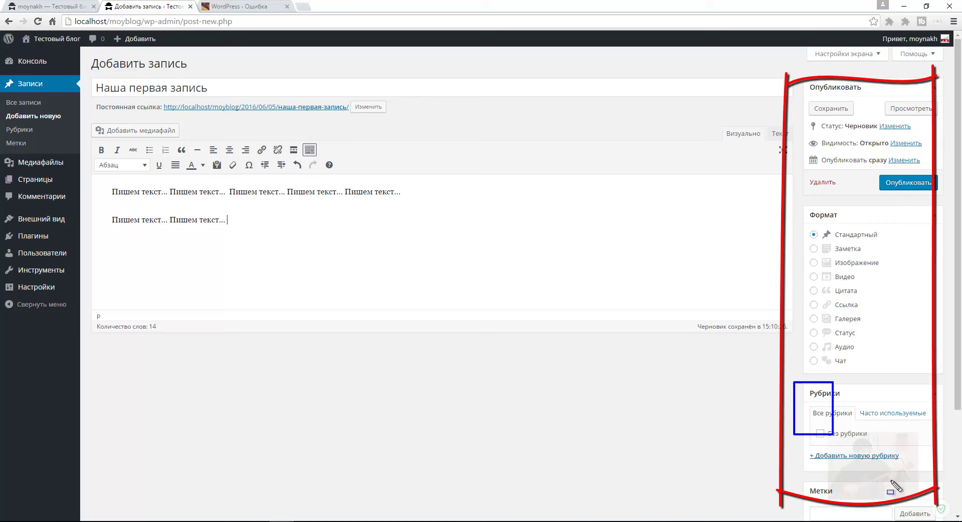
Step: Add the category 'наша рубрика' with no parent category, ticked for the post
scroll(903, 324, "down", 3)
left_click(862, 305)
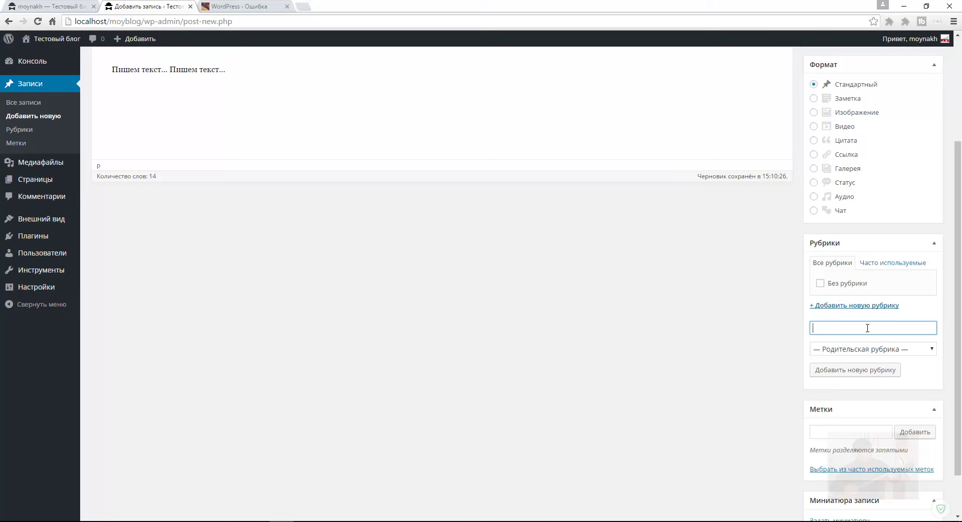
type("наша рубрика")
left_click(932, 351)
left_click(933, 351)
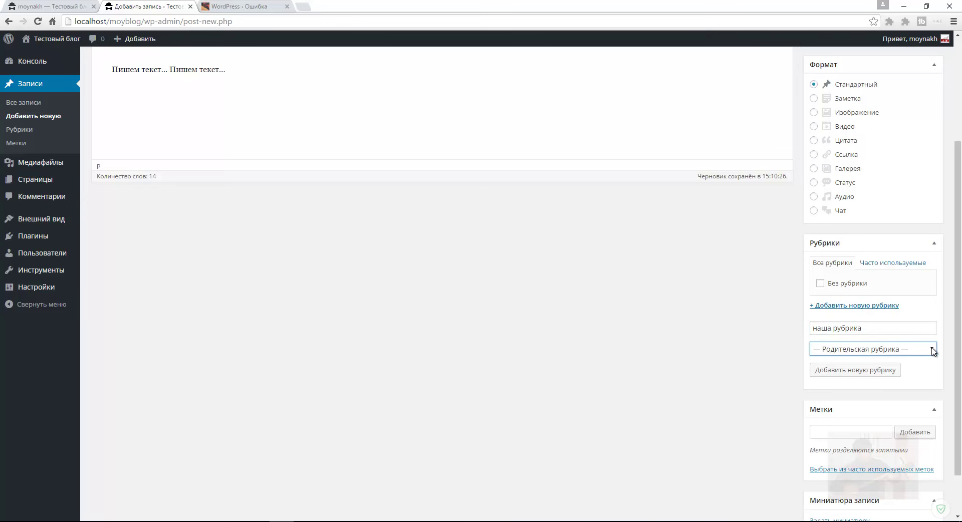
left_click(739, 346)
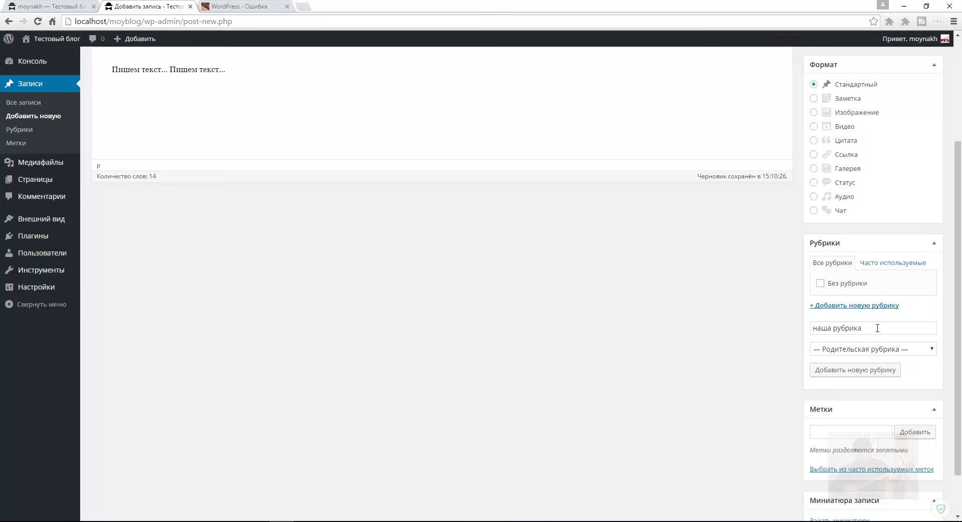
left_click(872, 372)
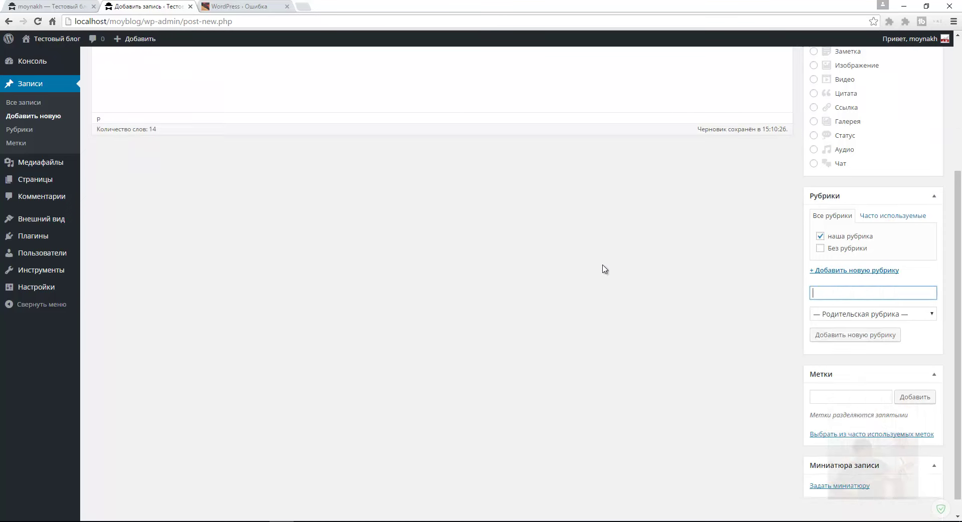
Step: Add a first-name tag to the post in the Метки box
scroll(603, 268, "up", 2)
scroll(606, 269, "down", 3)
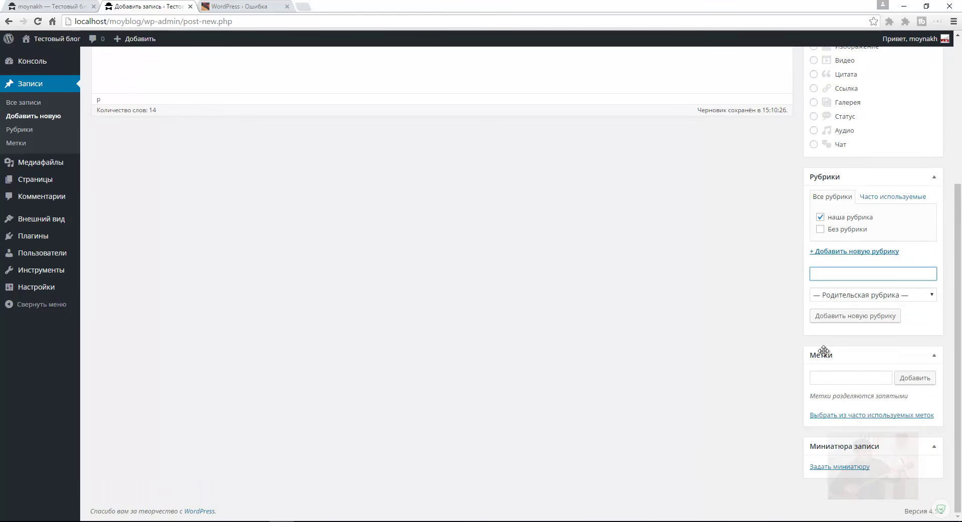
left_click(853, 379)
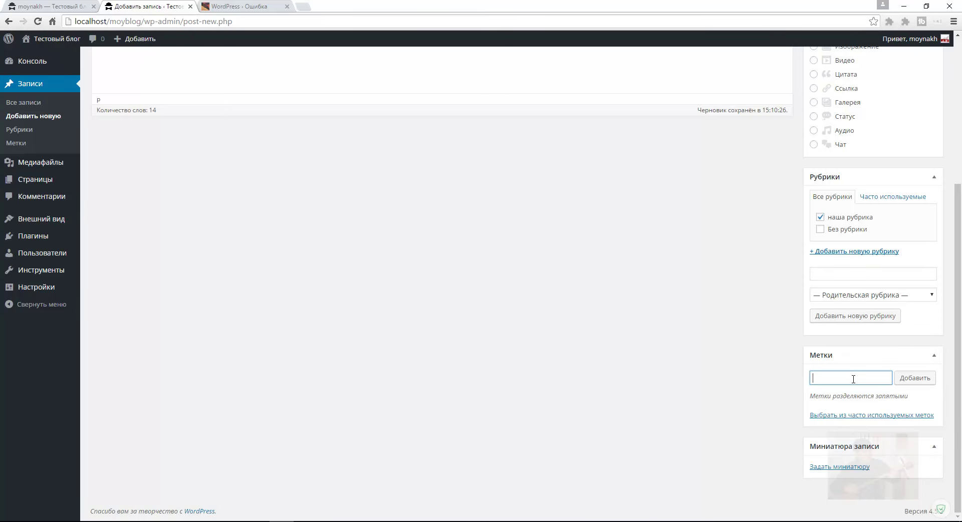
type("сергей")
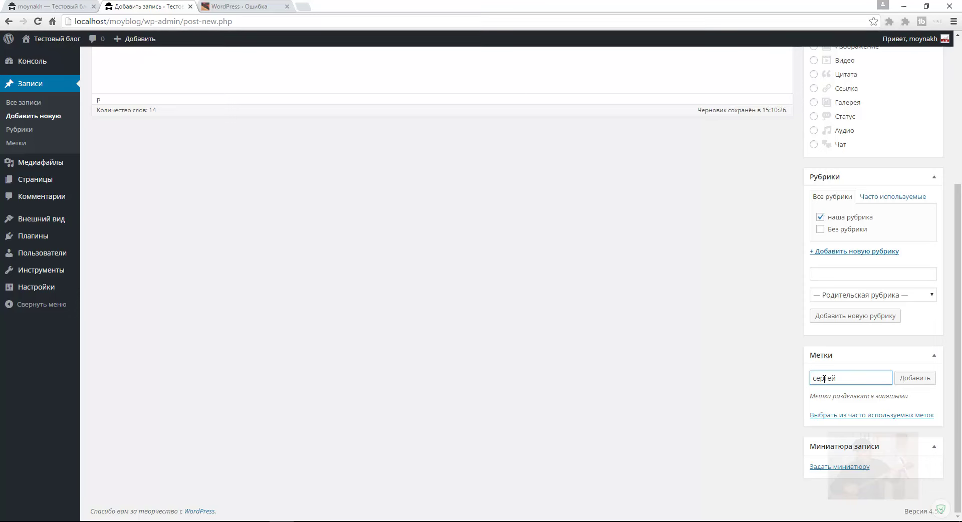
key("Return")
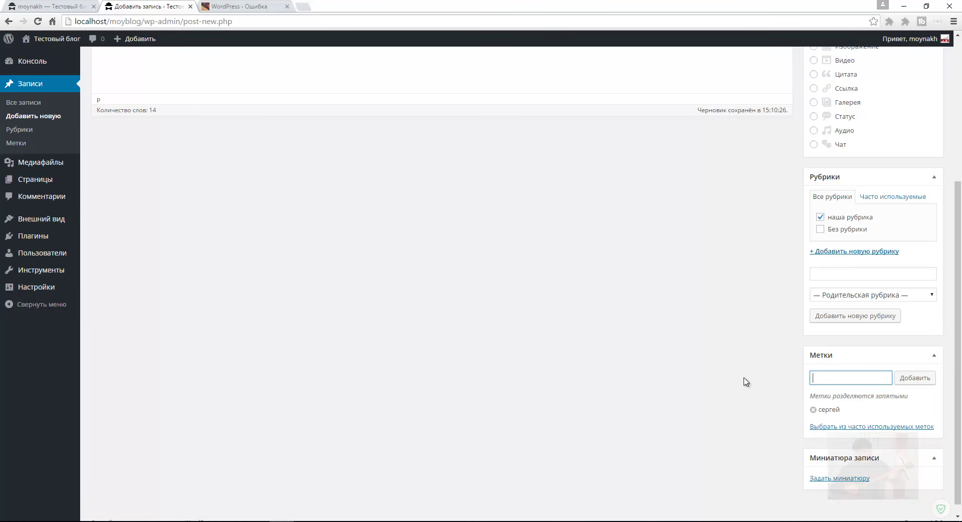
scroll(706, 372, "up", 4)
scroll(706, 386, "down", 1)
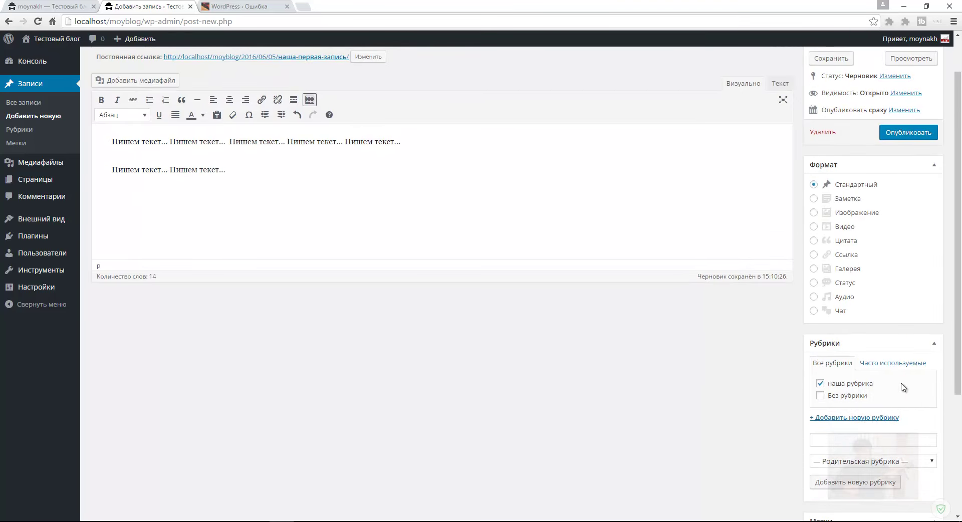
scroll(726, 398, "down", 3)
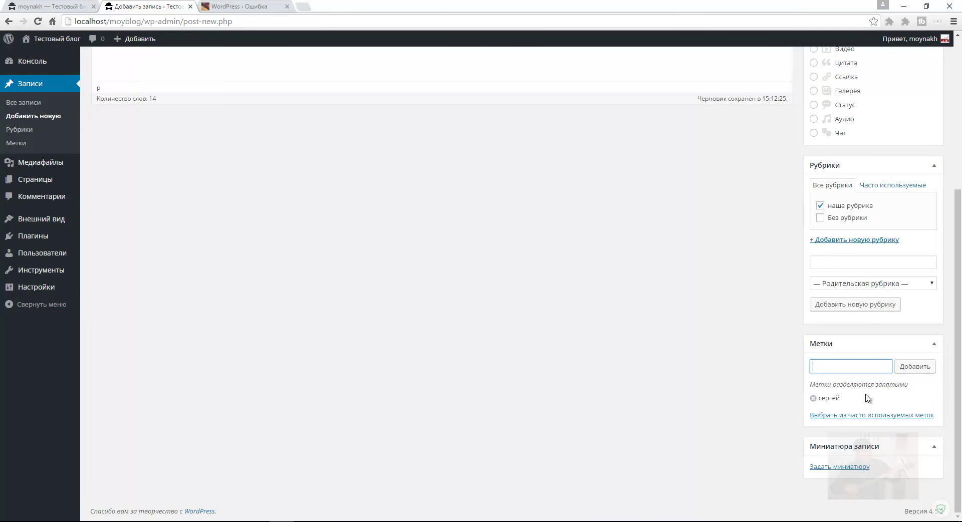
Step: Publish 'Наша первая запись' with the Опубликовать button
left_click(588, 365)
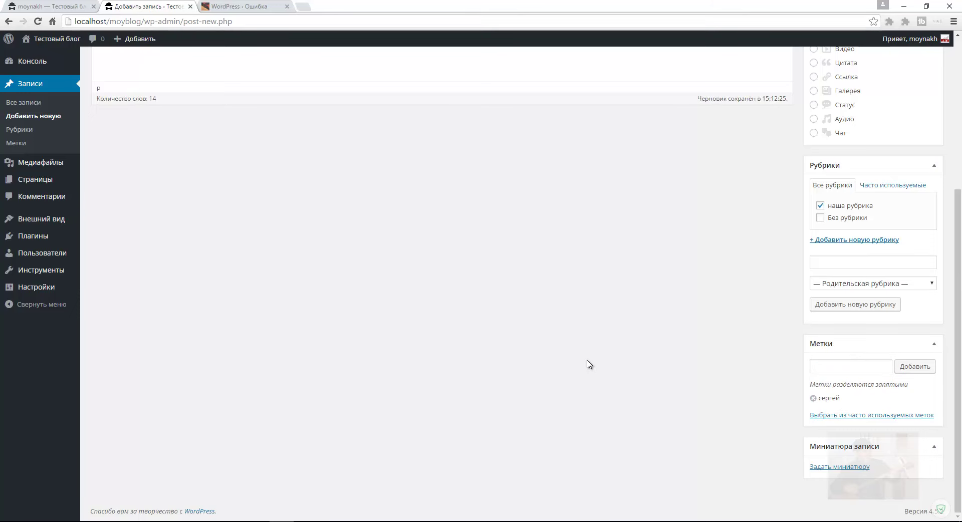
scroll(592, 365, "up", 1)
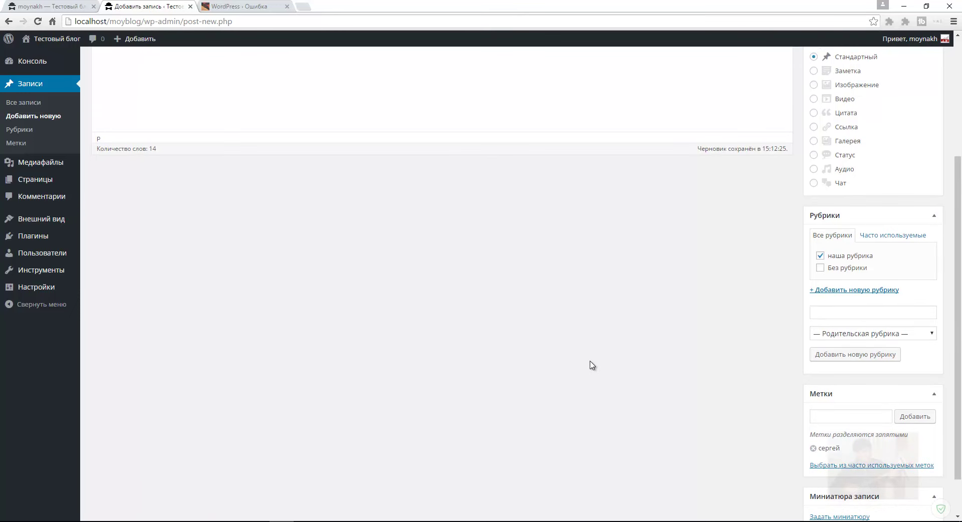
scroll(592, 365, "up", 4)
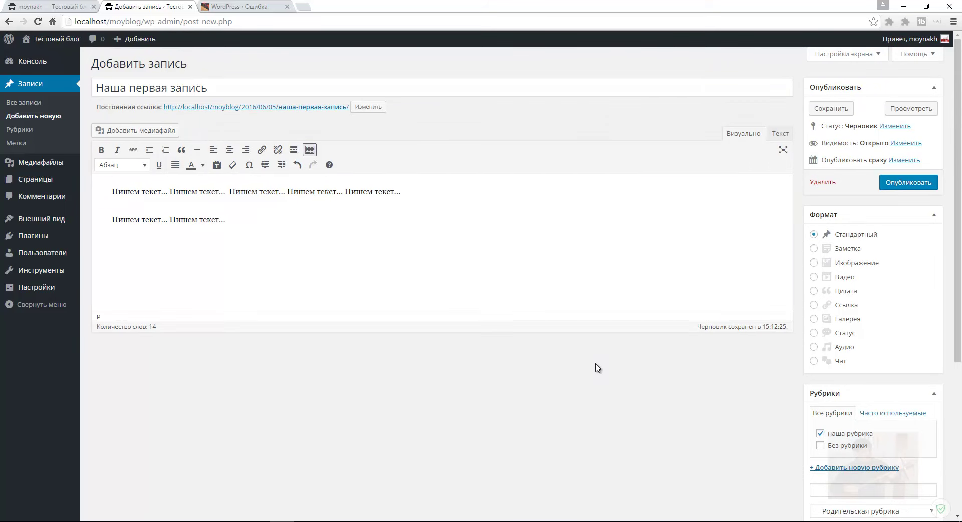
left_click(913, 184)
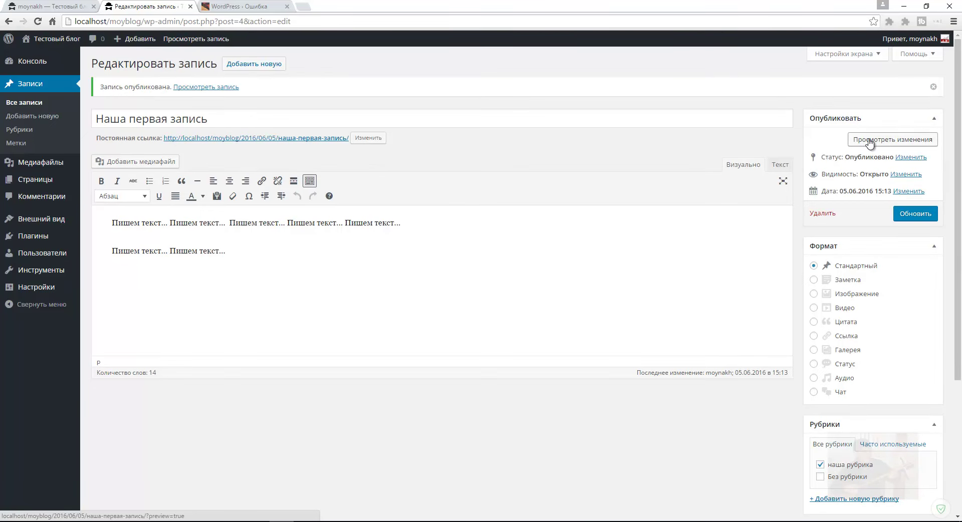
Step: Preview the published post, highlighting its title and text, then return to the Редактировать запись tab
left_click(897, 144)
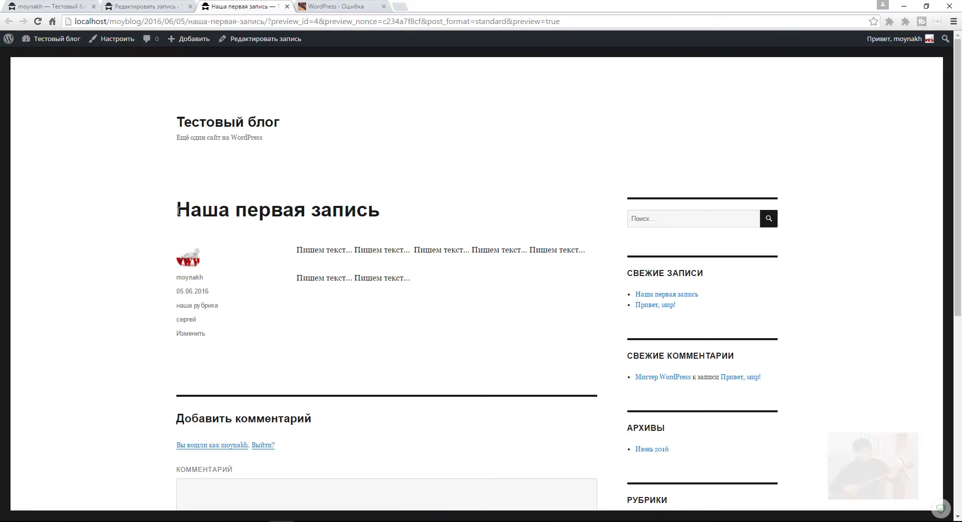
left_click_drag(177, 211, 427, 215)
left_click_drag(447, 281, 296, 249)
left_click(523, 324)
key("ctrl+shift+Tab")
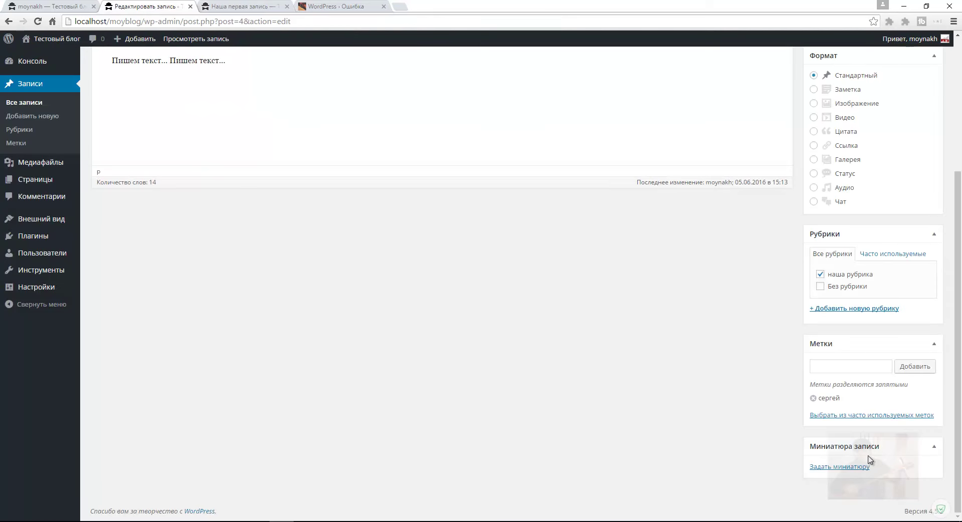
scroll(625, 371, "up", 3)
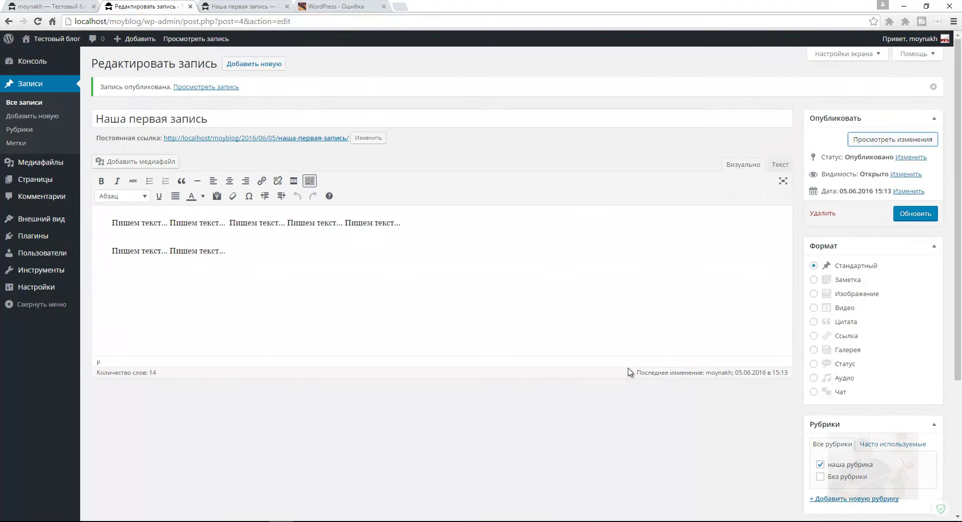